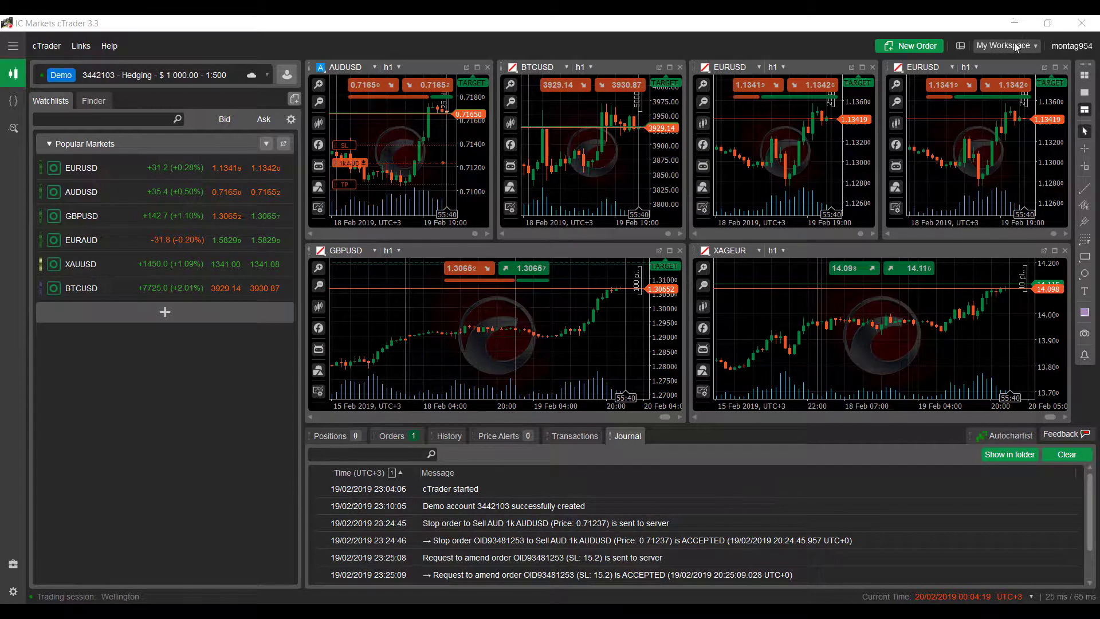
# Step: Delete the saved workspace New and confirm, leaving only My Workspace
pyautogui.click(985, 47)
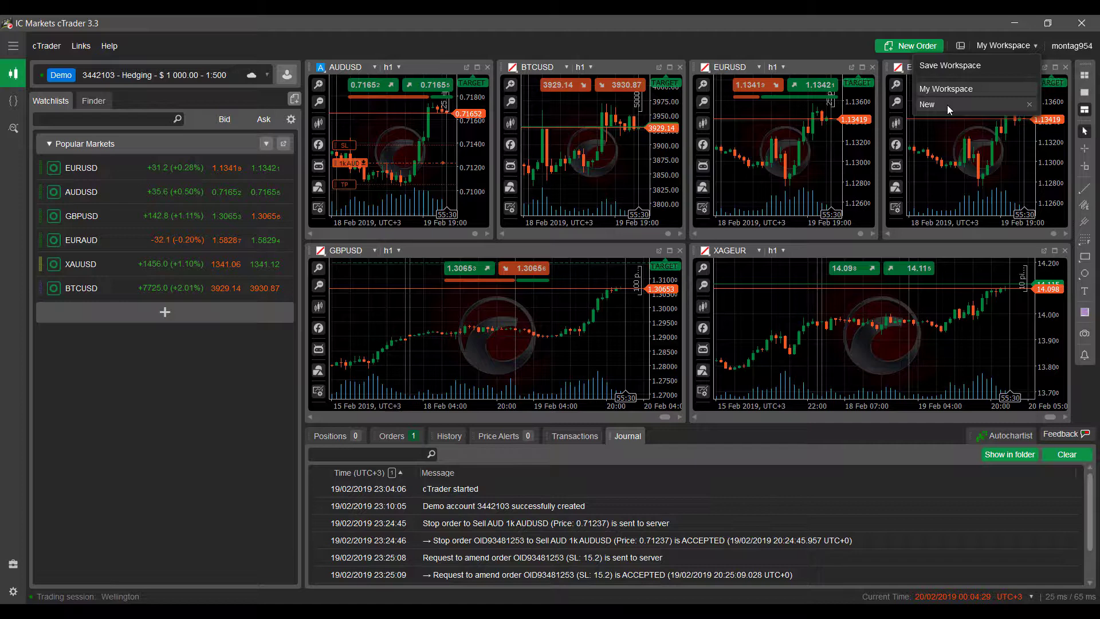
pyautogui.click(1029, 105)
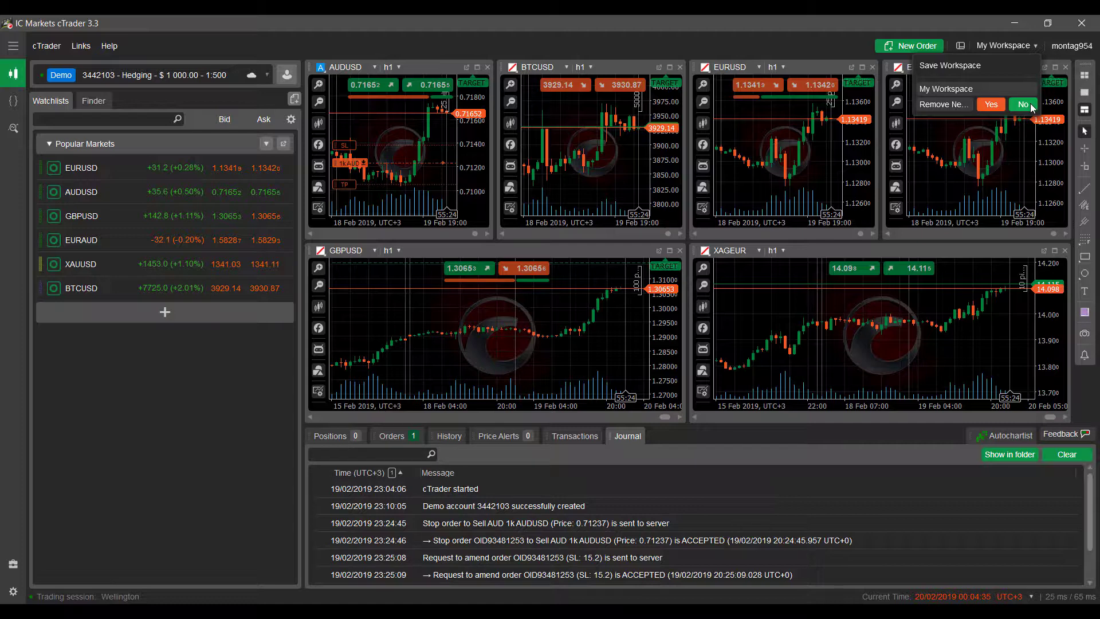
pyautogui.click(1001, 108)
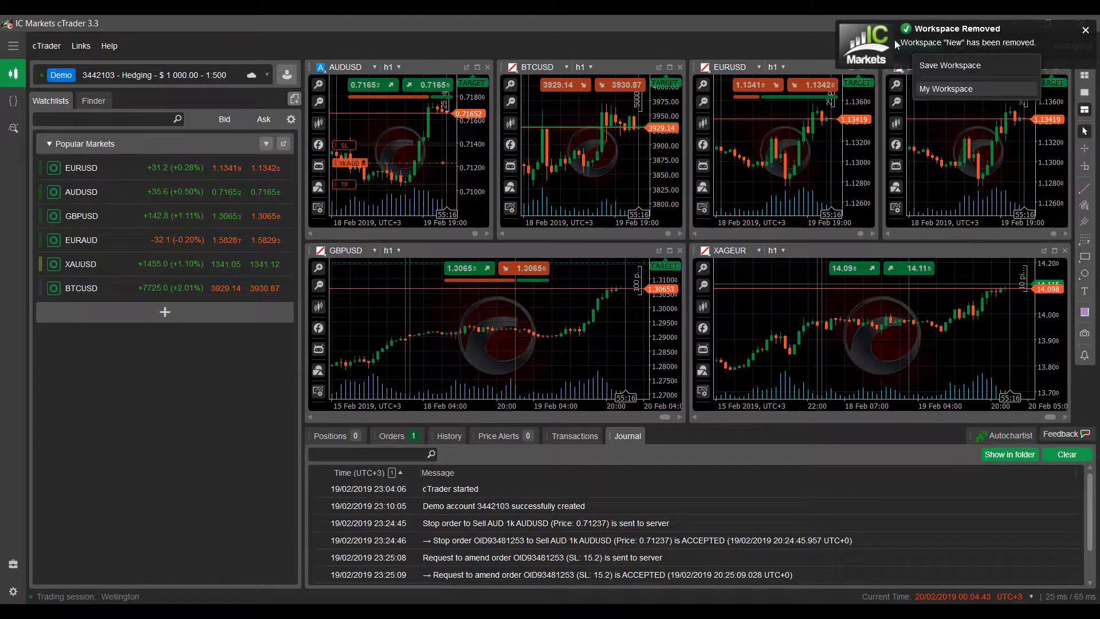
pyautogui.click(761, 40)
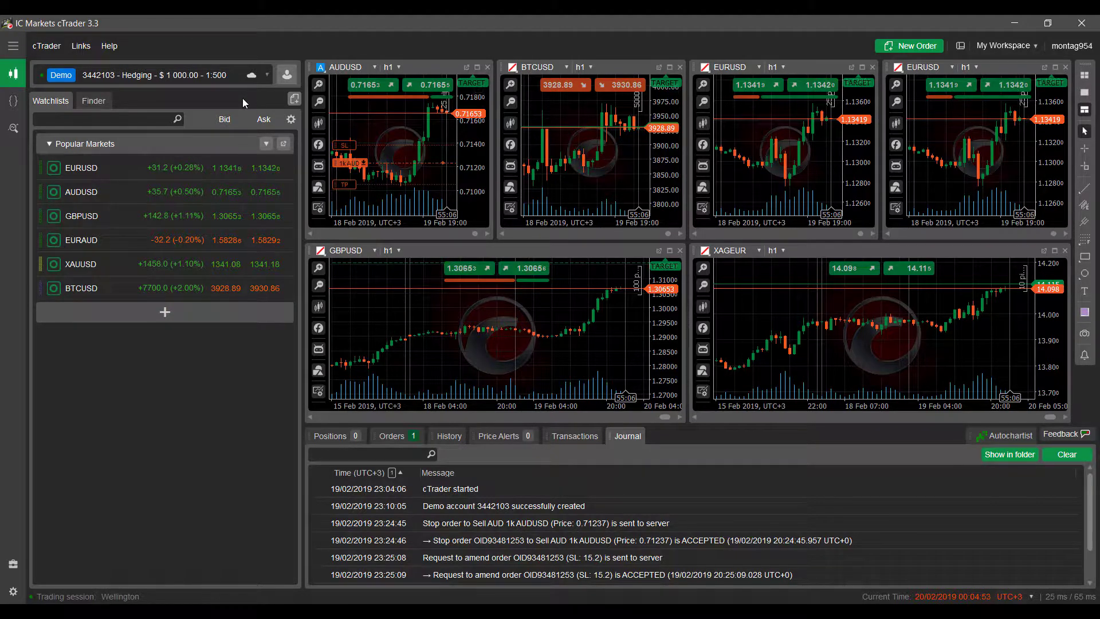
# Step: Close the AUDUSD, BTCUSD, both EURUSD and XAGEUR charts so GBPUSD fills the area
pyautogui.click(488, 67)
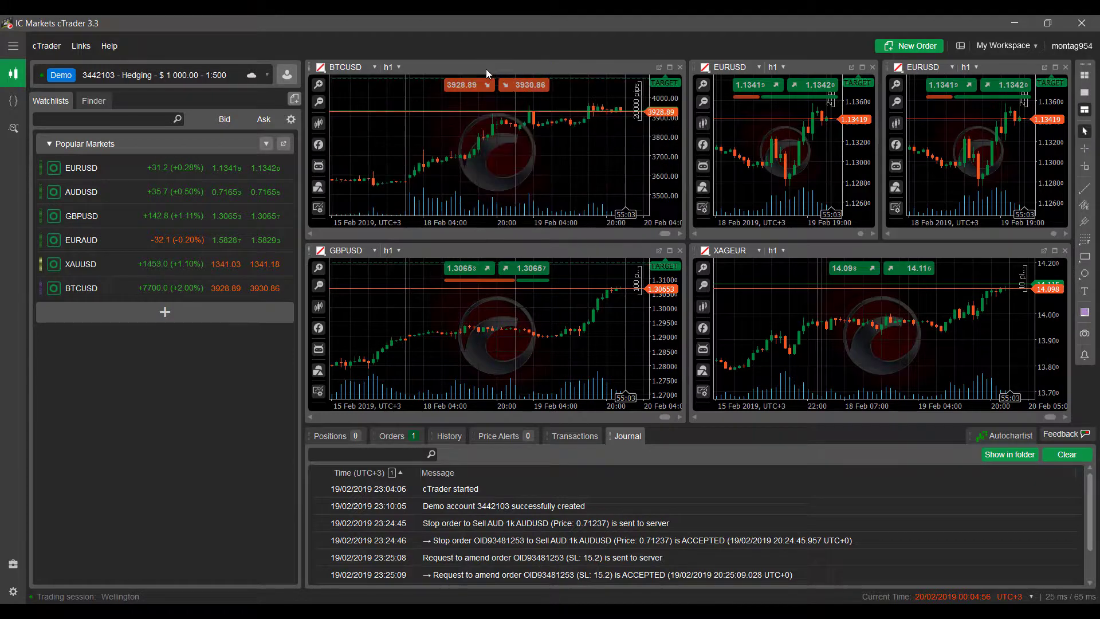
pyautogui.click(679, 67)
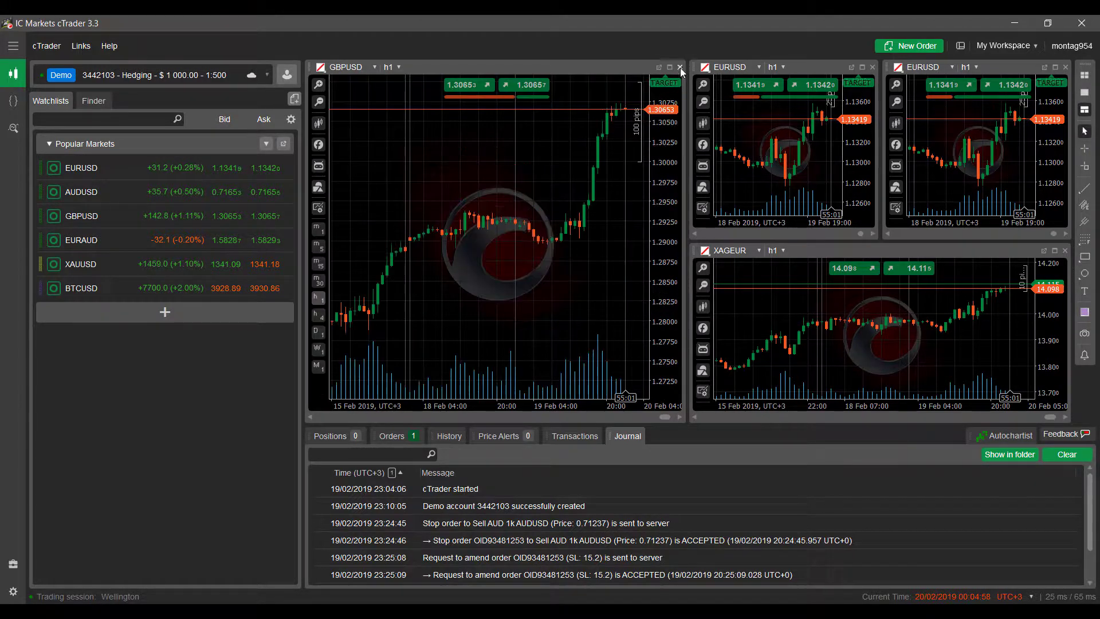
pyautogui.click(873, 67)
pyautogui.click(1065, 68)
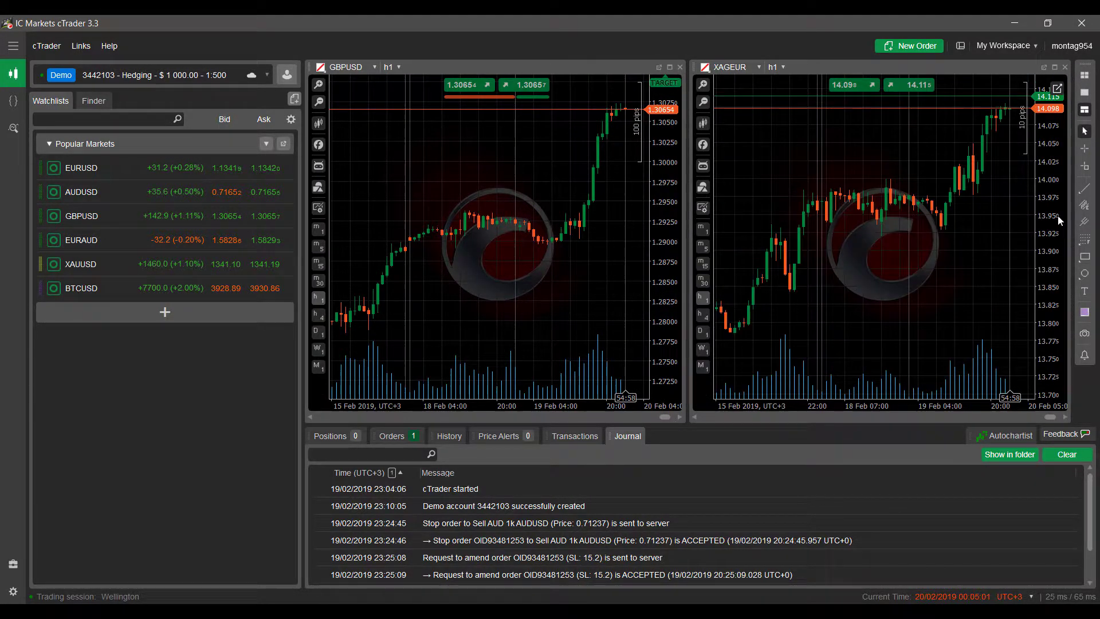
pyautogui.click(1061, 67)
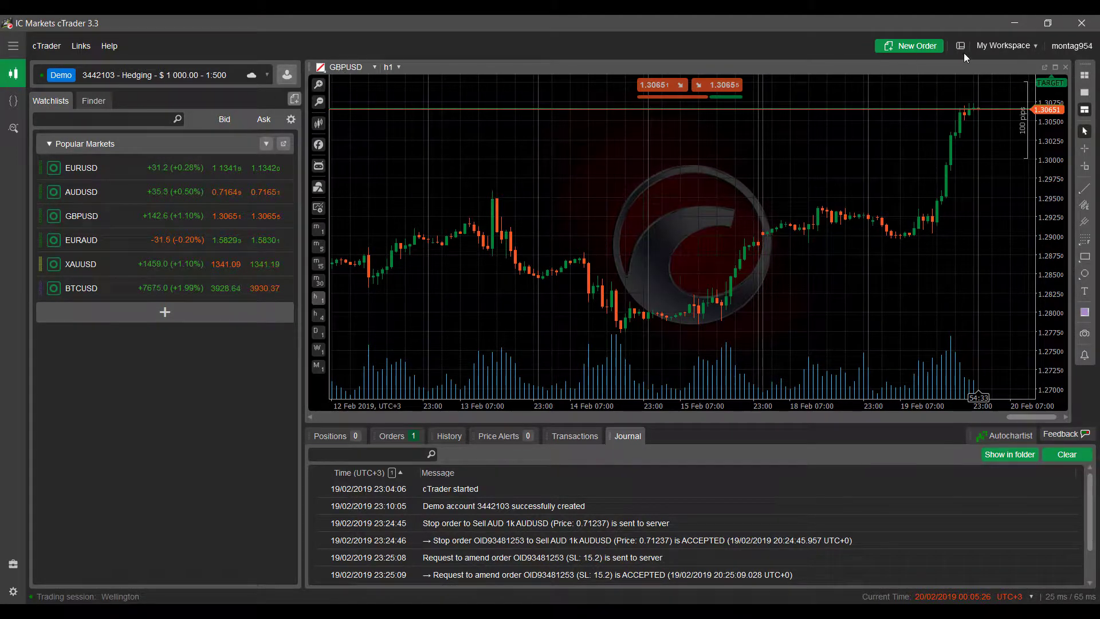
# Step: Save the single GBPUSD chart layout as a new workspace named GBPUSD
pyautogui.click(989, 47)
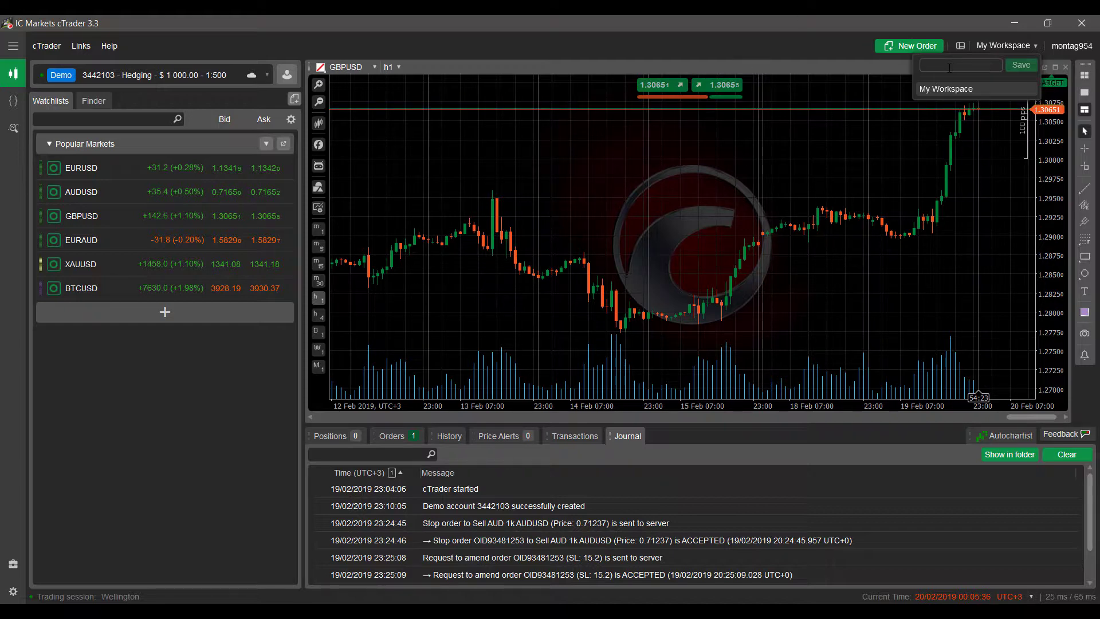
pyautogui.write('GPB')
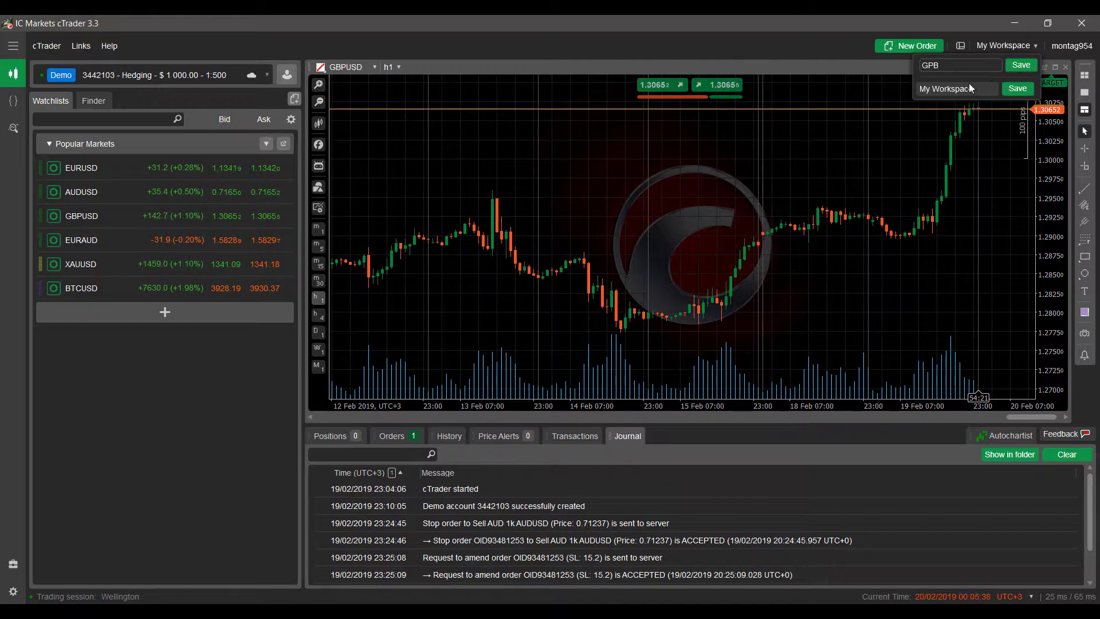
pyautogui.press('BackSpace')
pyautogui.press('BackSpace')
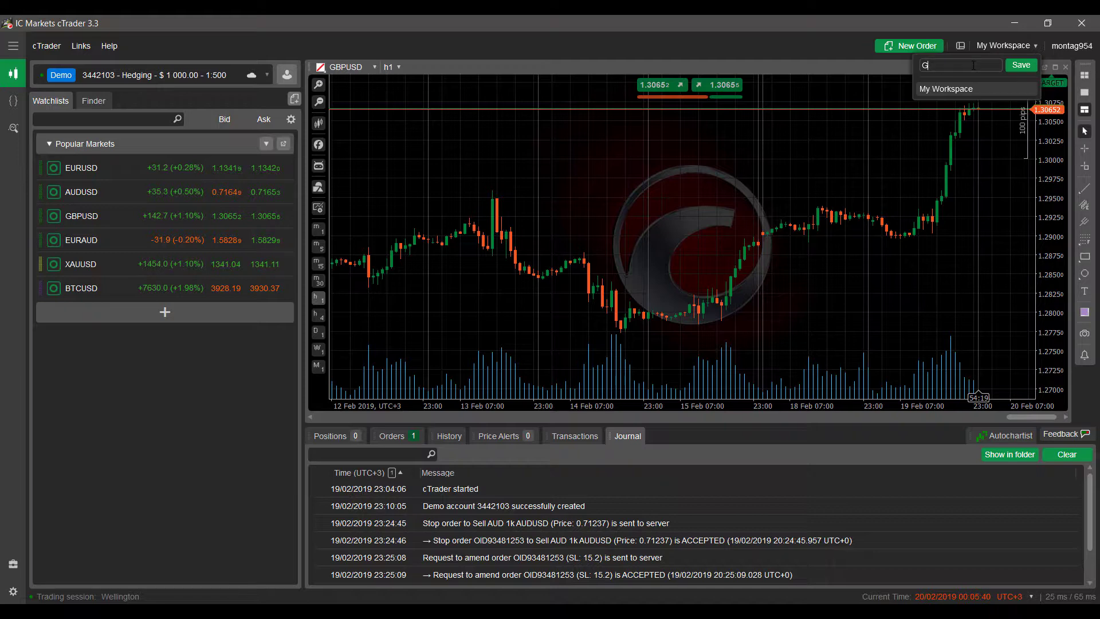
pyautogui.write('BP')
pyautogui.write('USD')
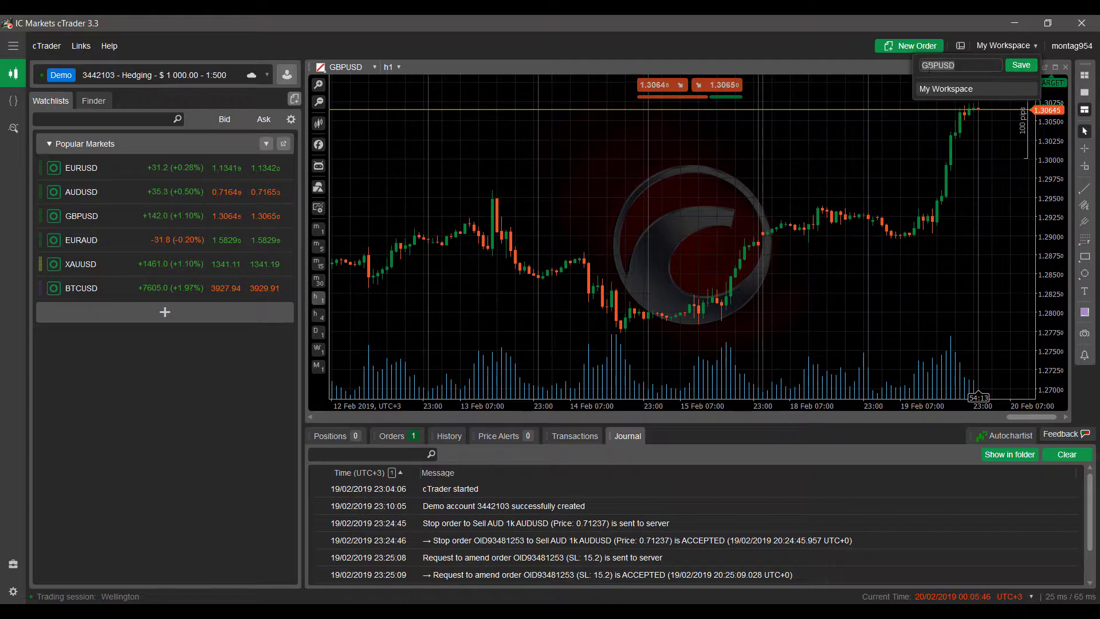
pyautogui.click(1025, 65)
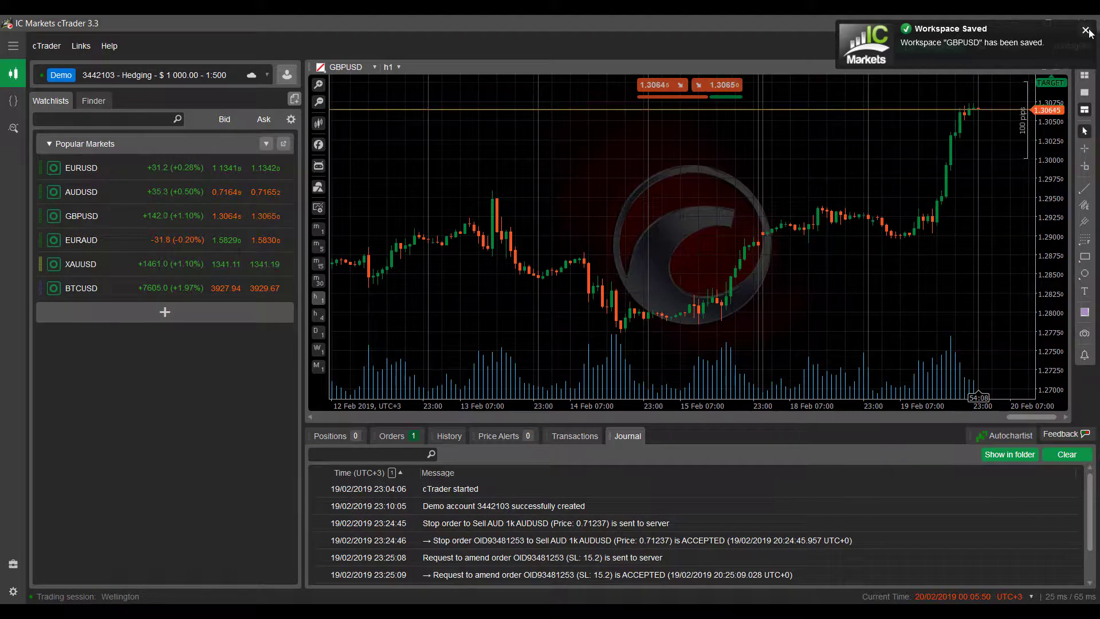
pyautogui.click(1018, 46)
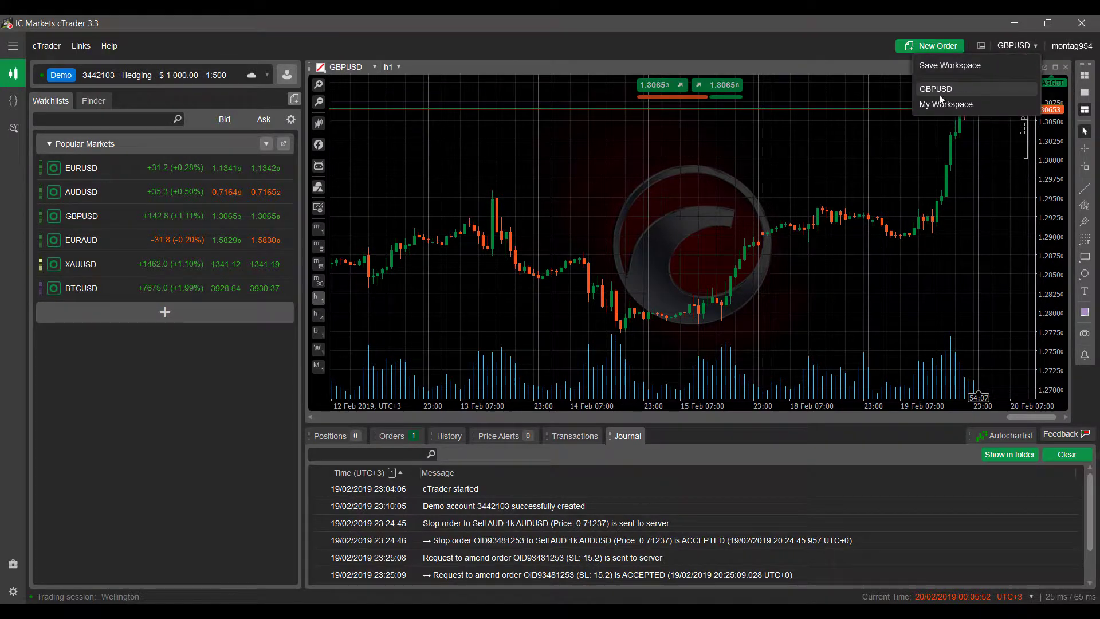
# Step: Load My Workspace and dismiss the Workspace Loaded notification
pyautogui.click(943, 103)
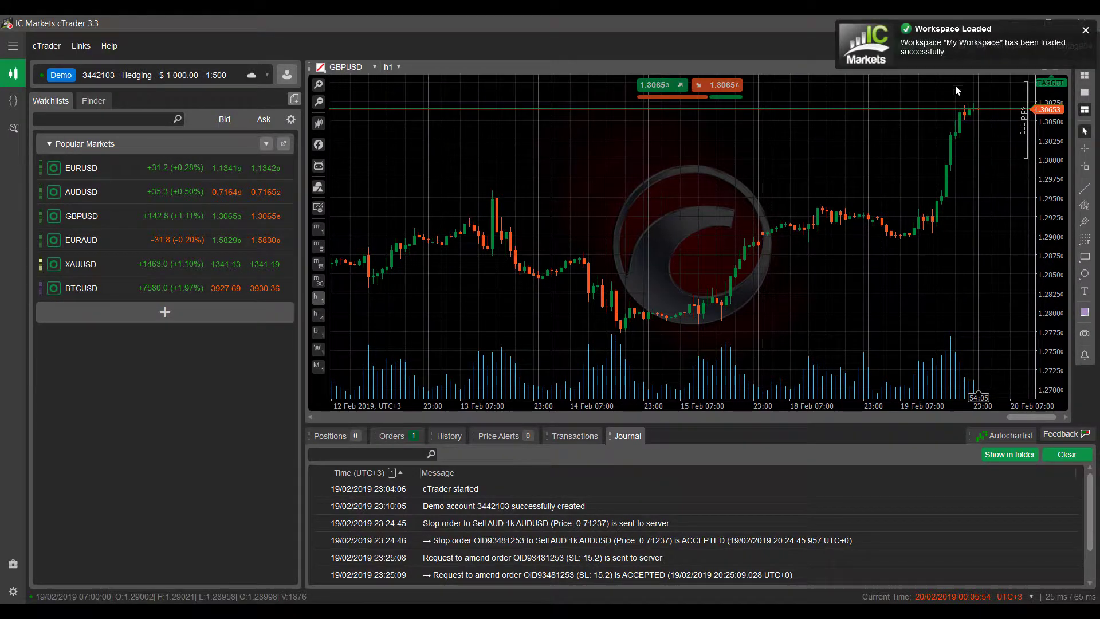
pyautogui.click(1086, 30)
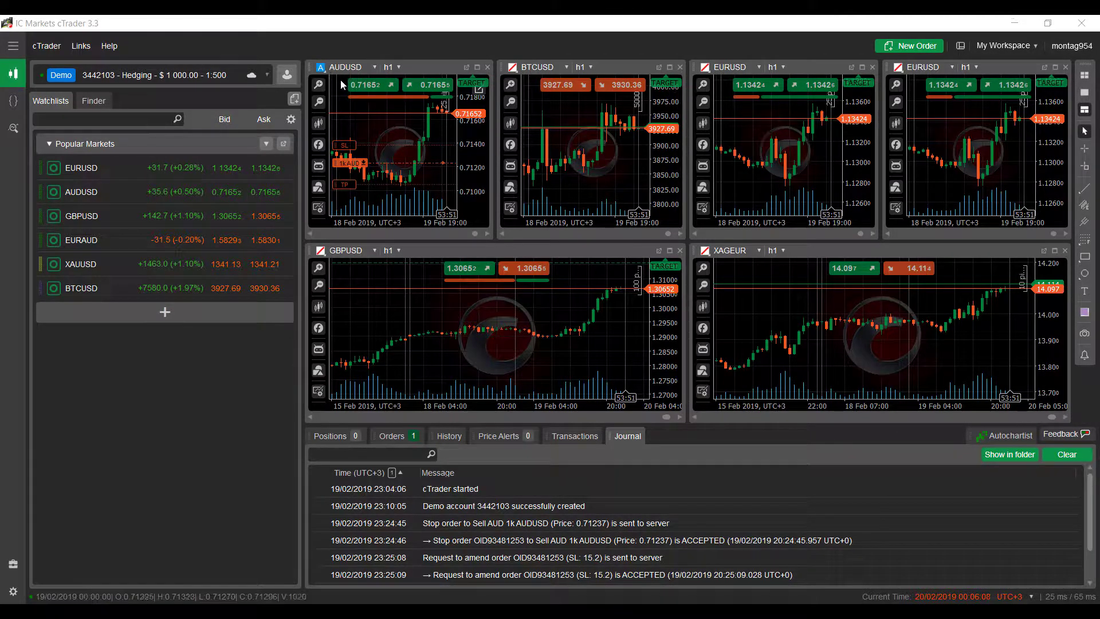
# Step: Close the GBPUSD, XAGEUR, BTCUSD and both EURUSD charts, leaving AUDUSD alone
pyautogui.click(679, 251)
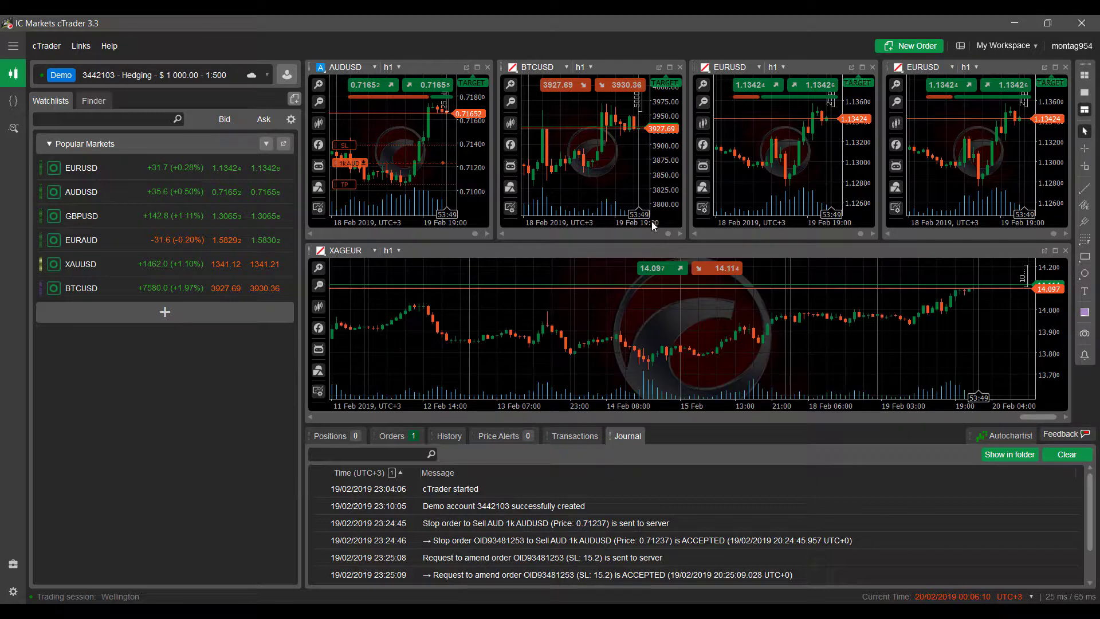
pyautogui.click(1065, 250)
pyautogui.click(679, 67)
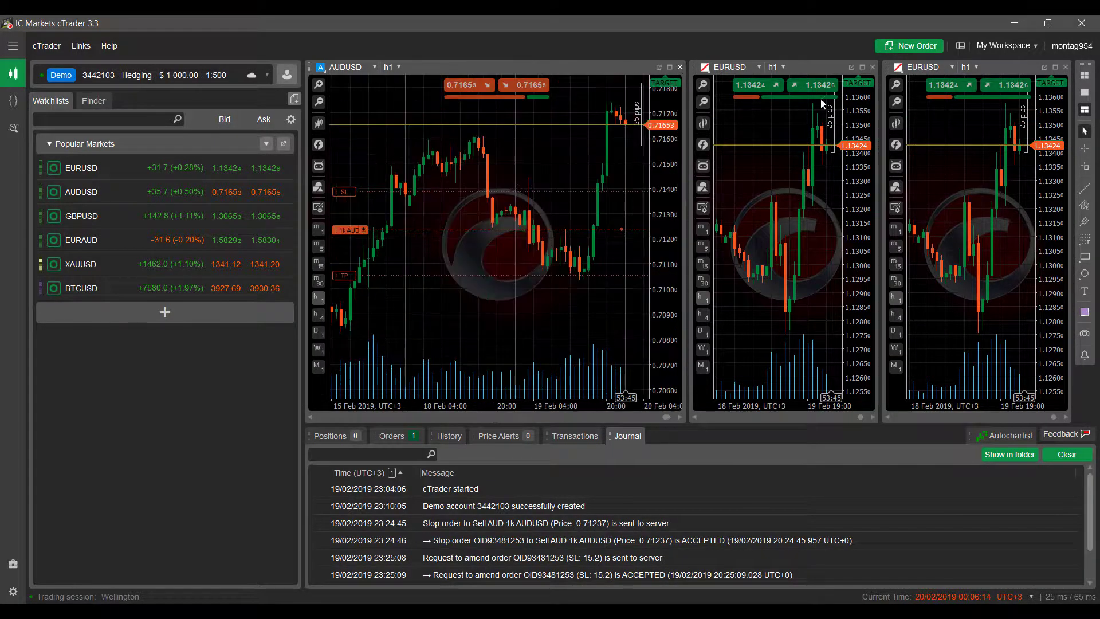
pyautogui.click(872, 67)
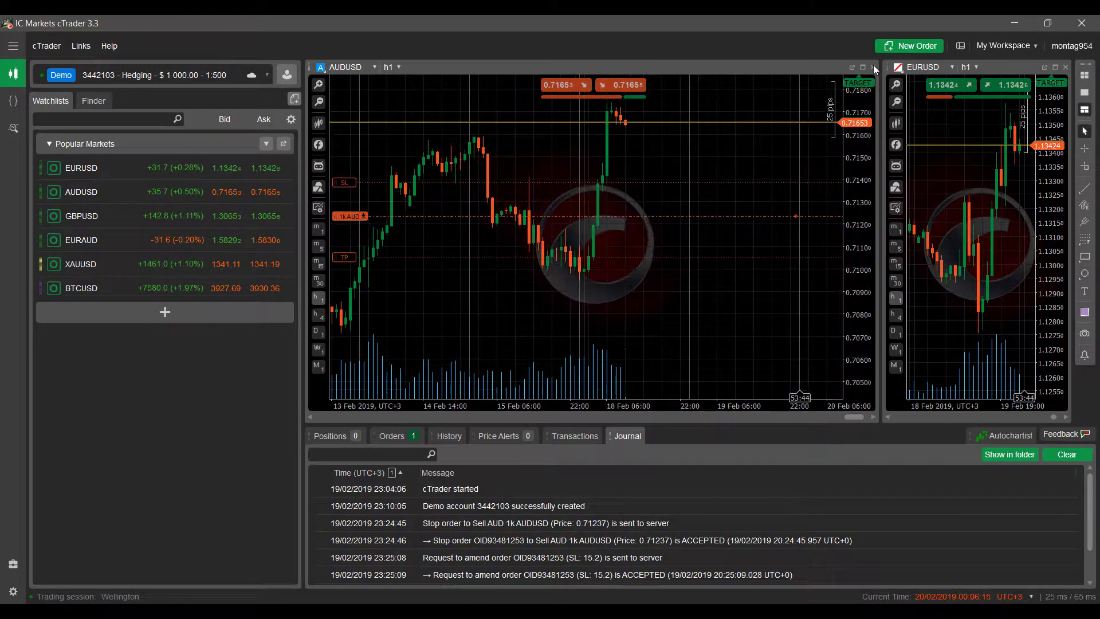
pyautogui.click(1065, 67)
# Step: Place an up arrow marker on the AUDUSD chart
pyautogui.click(1084, 188)
pyautogui.click(1051, 211)
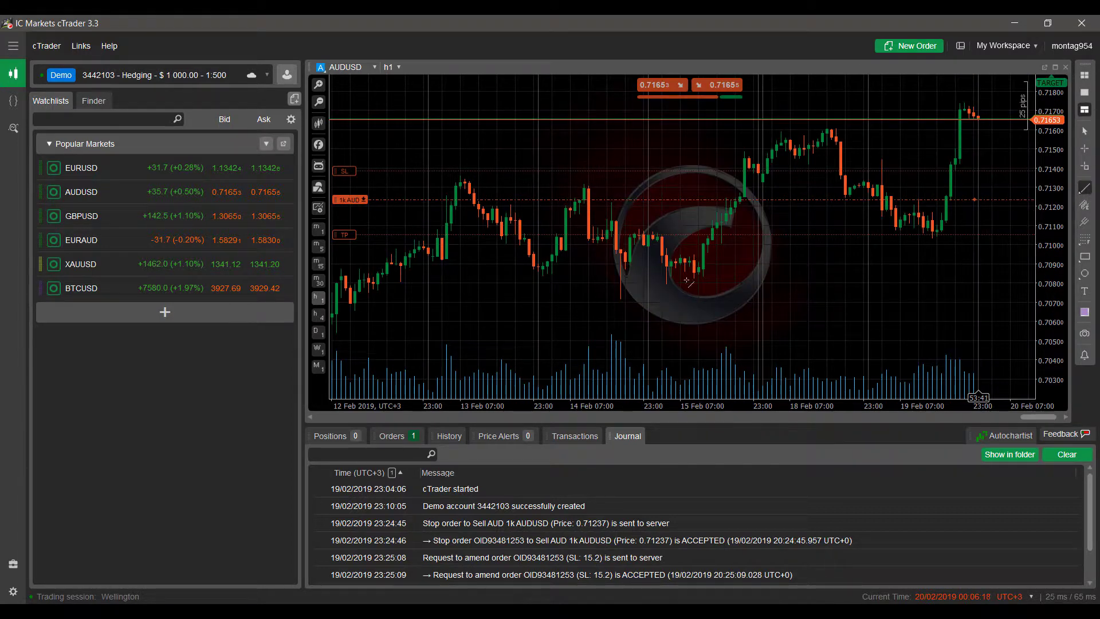
pyautogui.press('Escape')
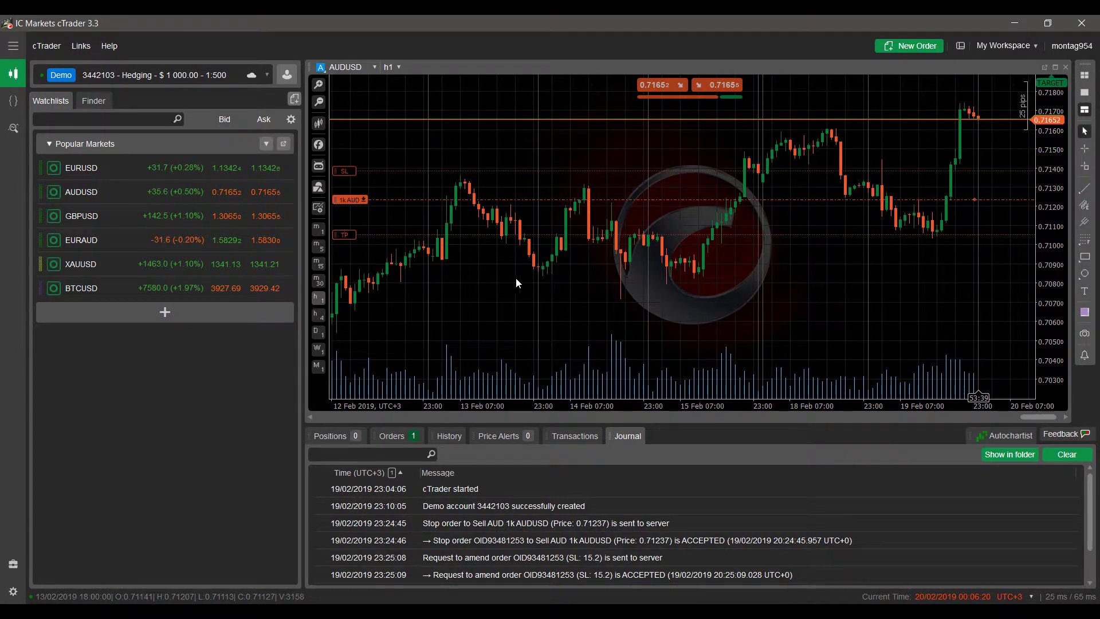
pyautogui.moveTo(1090, 278)
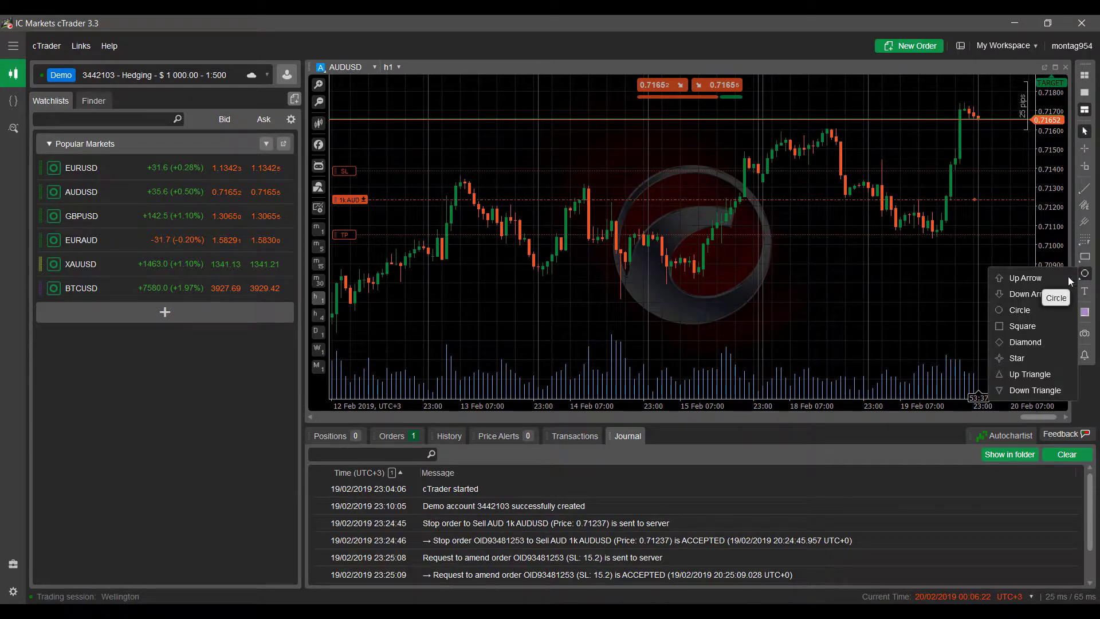
pyautogui.click(1025, 278)
pyautogui.click(769, 325)
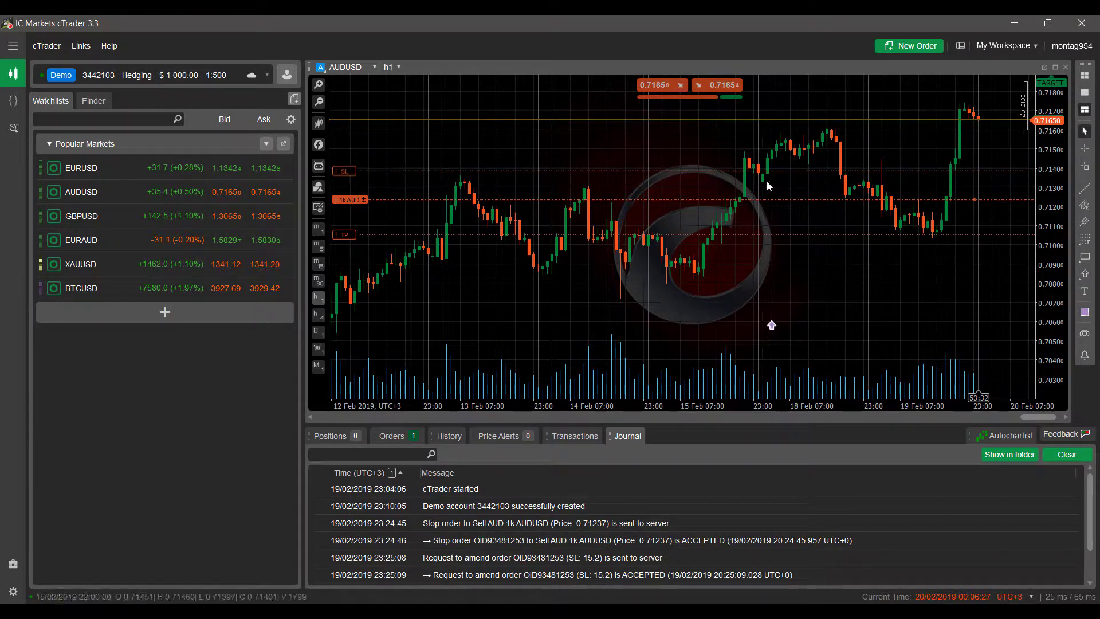
# Step: Draw a trend line from mid-chart sloping down to the lower right
pyautogui.moveTo(1093, 206)
pyautogui.click(1011, 221)
pyautogui.moveTo(799, 256); pyautogui.dragTo(1033, 373)
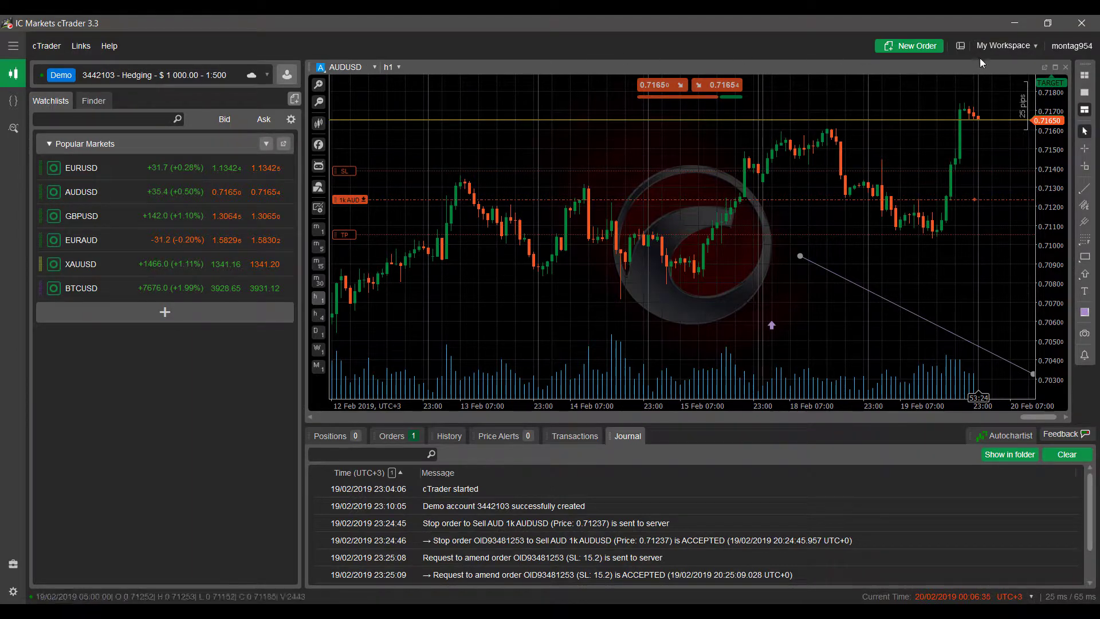
# Step: Save the AUDUSD chart with its arrow and trend line as workspace AUDUSD
pyautogui.click(1018, 47)
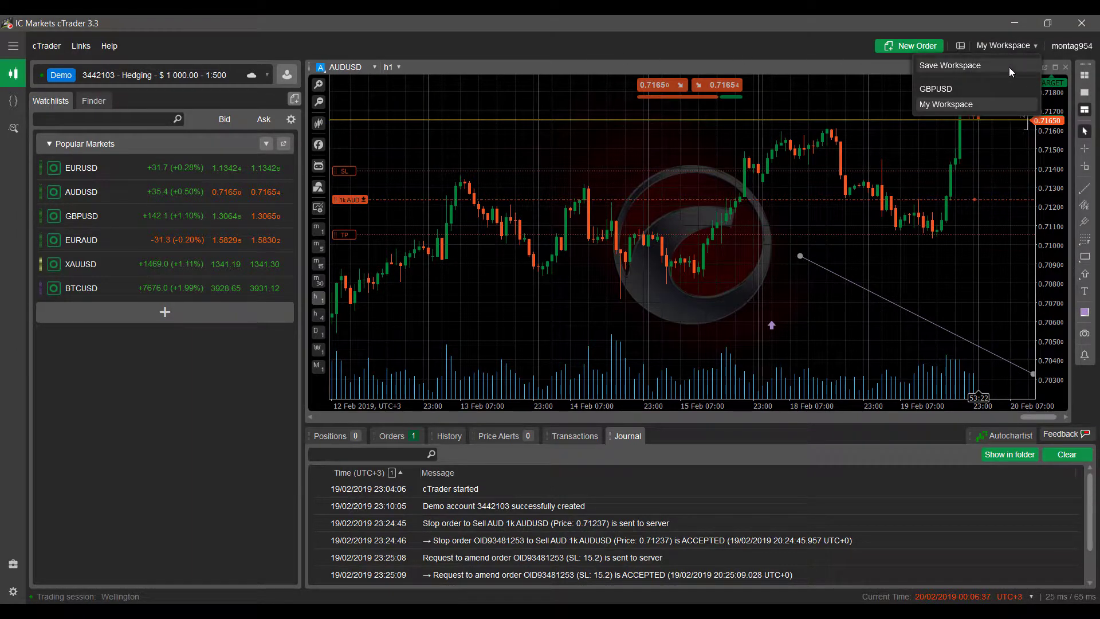
pyautogui.click(1009, 67)
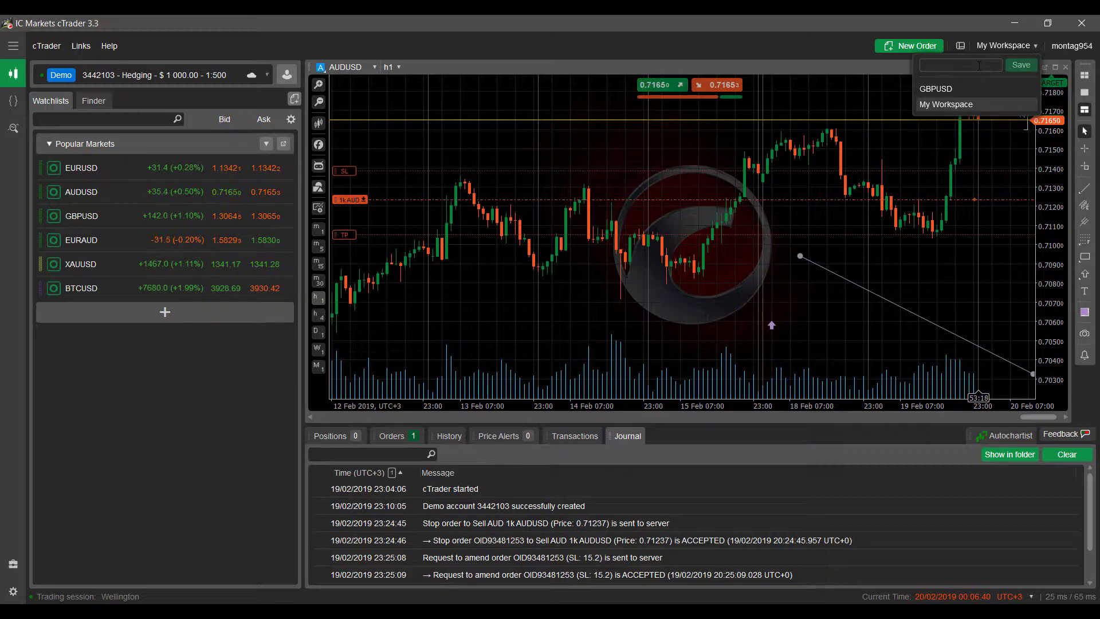
pyautogui.write('AUD')
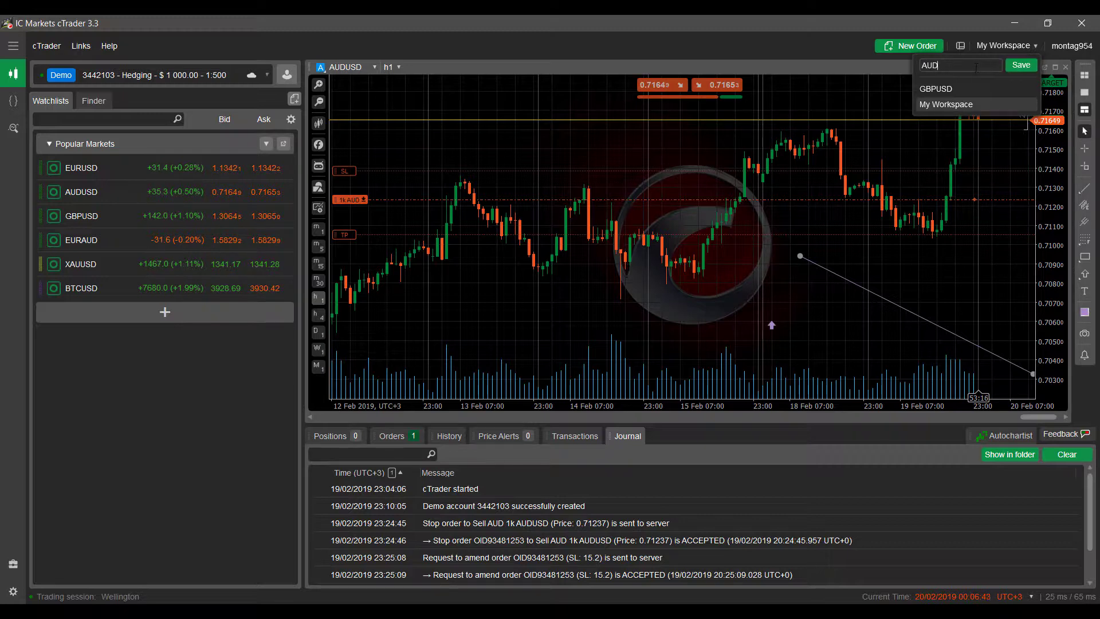
pyautogui.moveTo(1009, 89)
pyautogui.write('UDUSD')
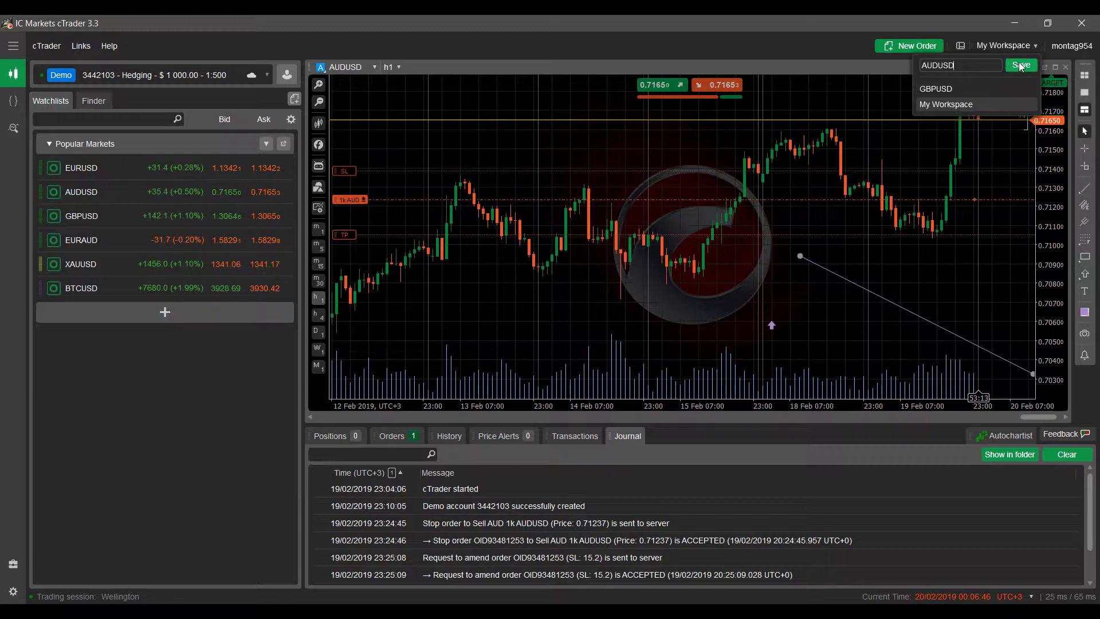
pyautogui.click(1020, 65)
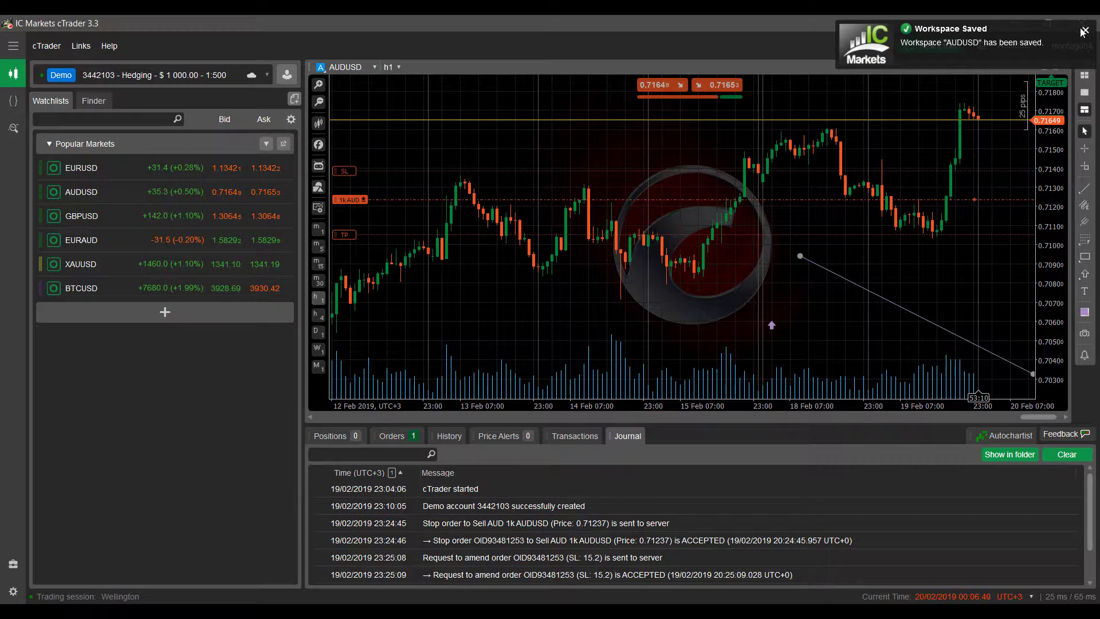
# Step: Load the GBPUSD workspace, dismissing the saved and loaded notifications
pyautogui.click(1086, 29)
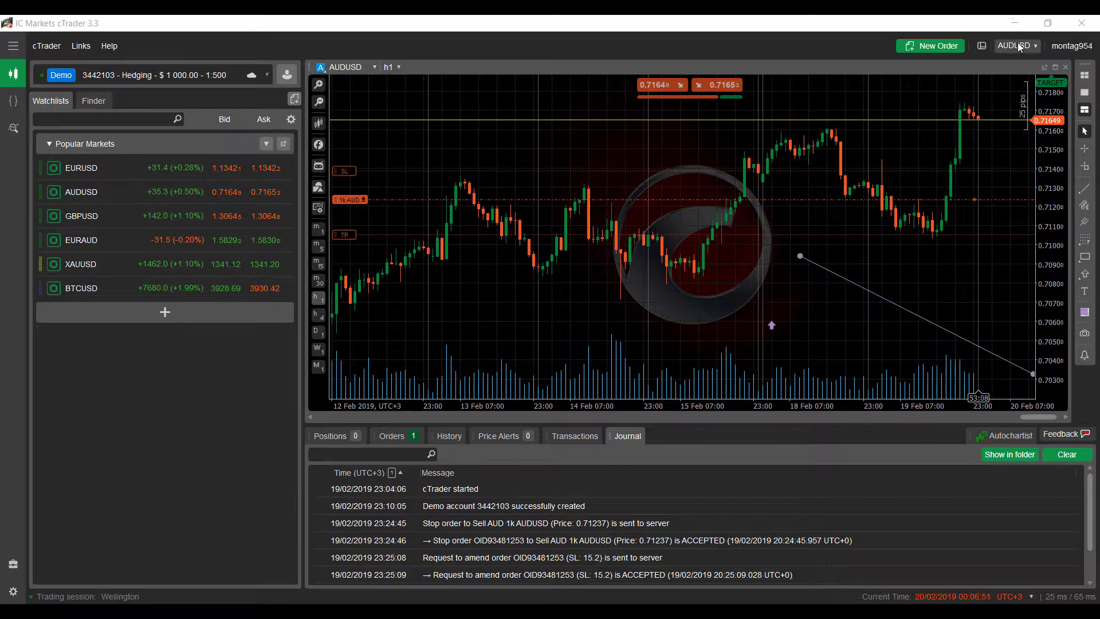
pyautogui.click(1018, 46)
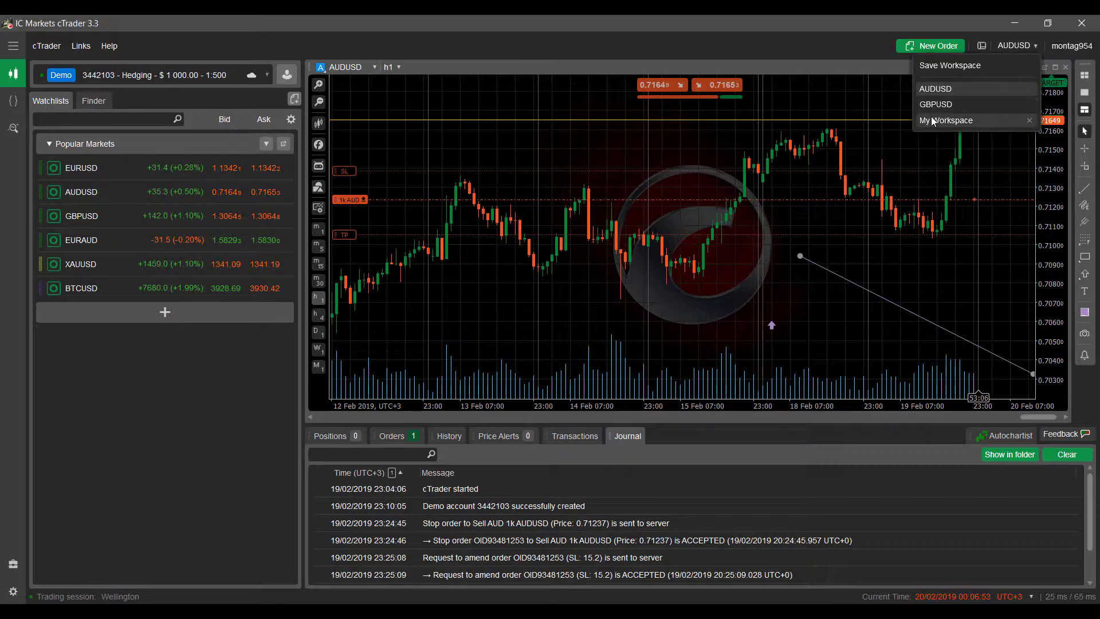
pyautogui.click(944, 104)
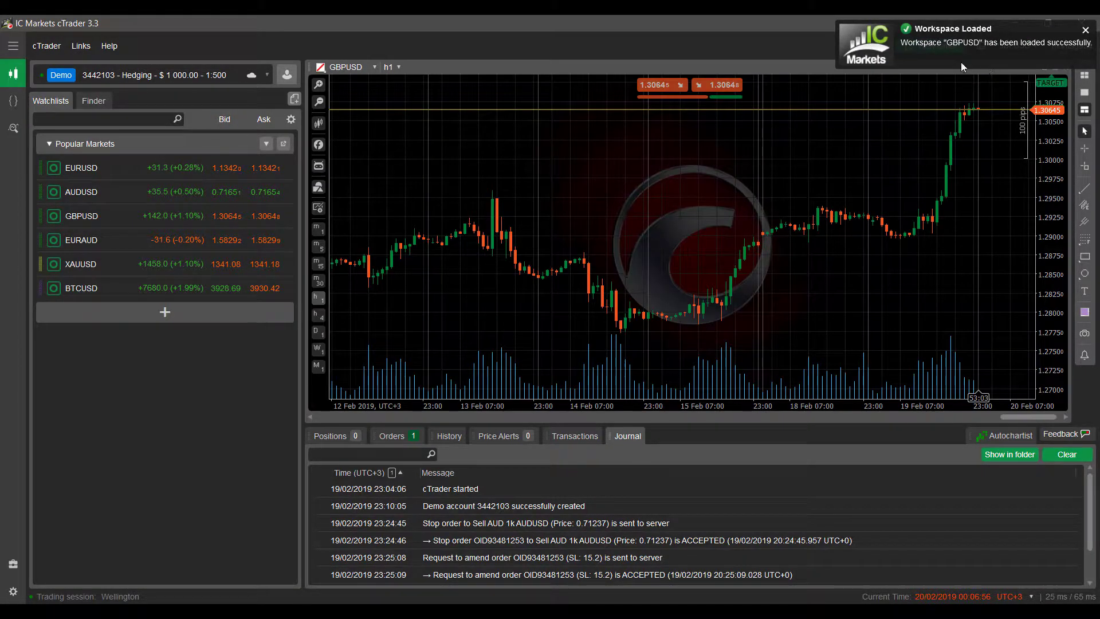
pyautogui.click(1085, 30)
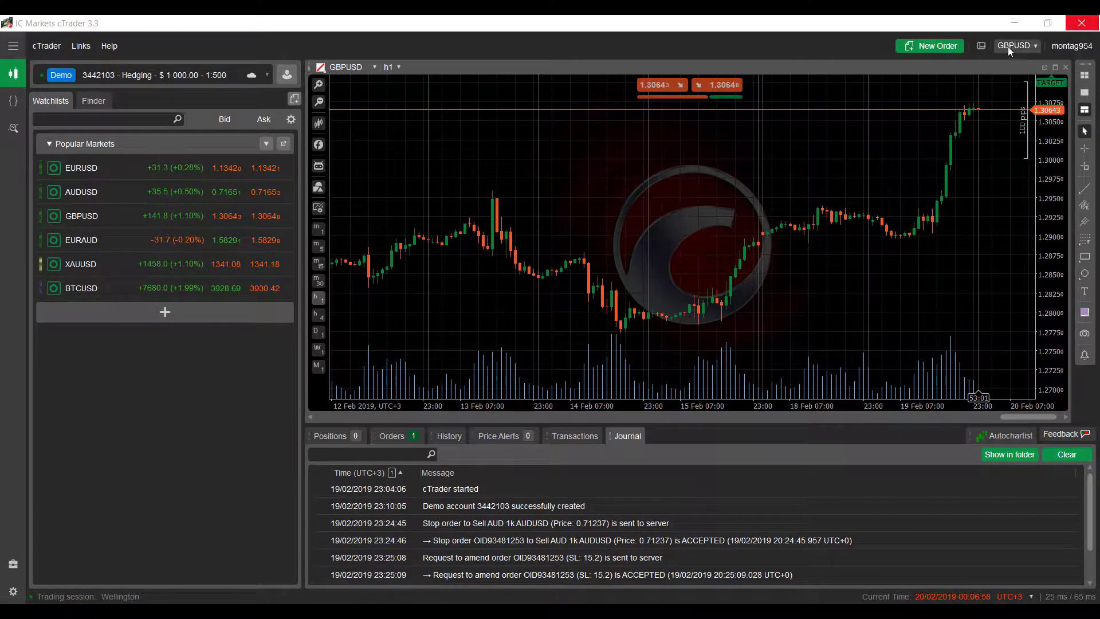
# Step: Reload the AUDUSD workspace and drag its trend line further left and lower
pyautogui.click(1015, 45)
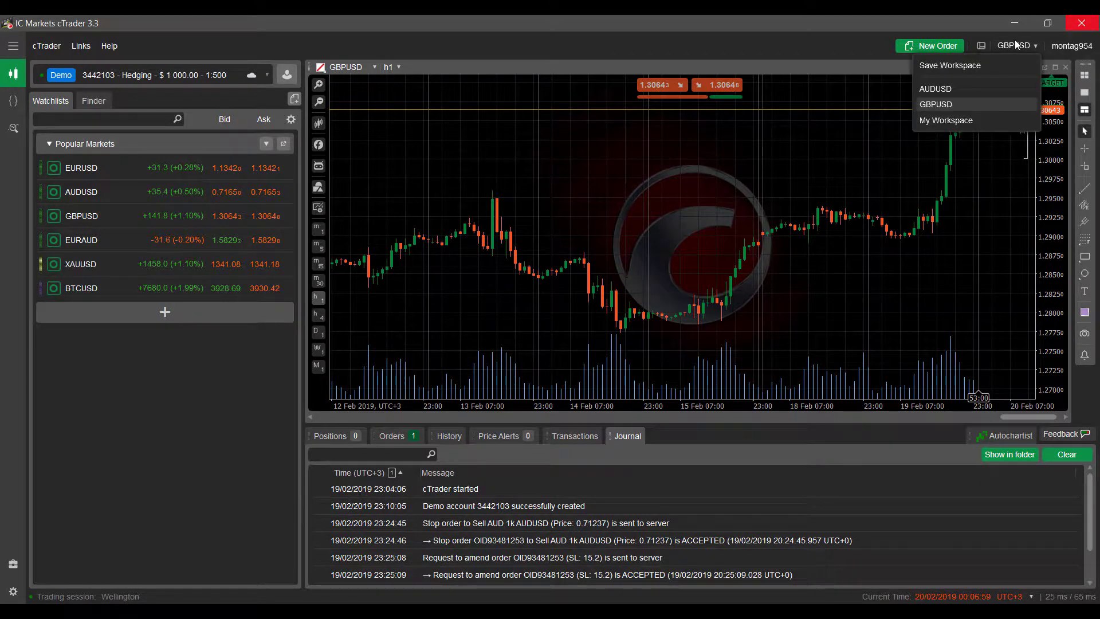
pyautogui.click(956, 89)
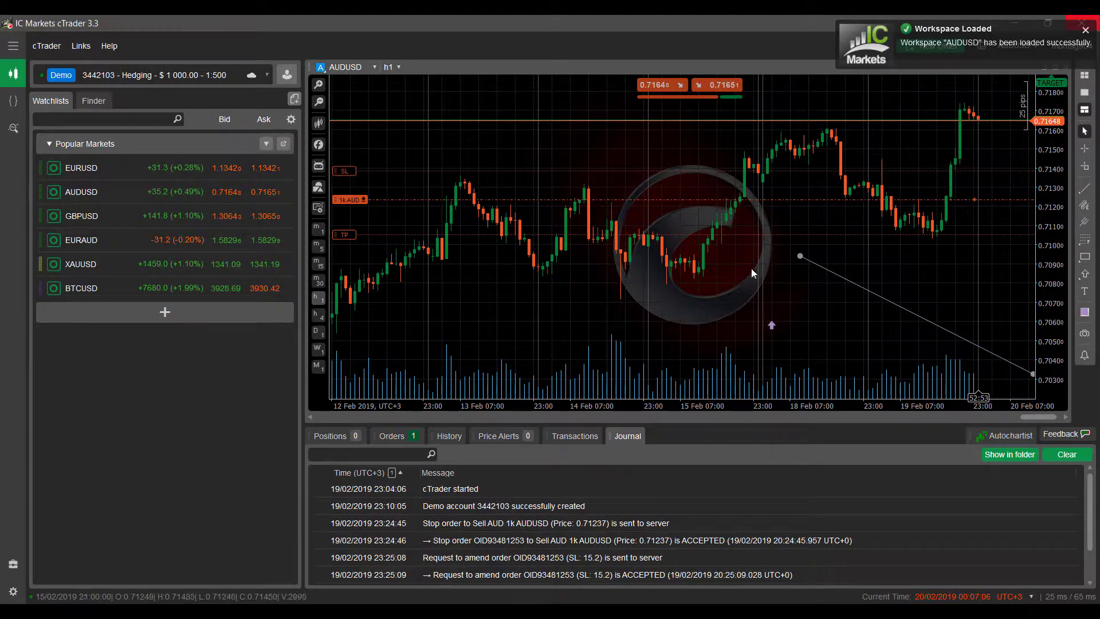
pyautogui.scroll(3, 779, 229)
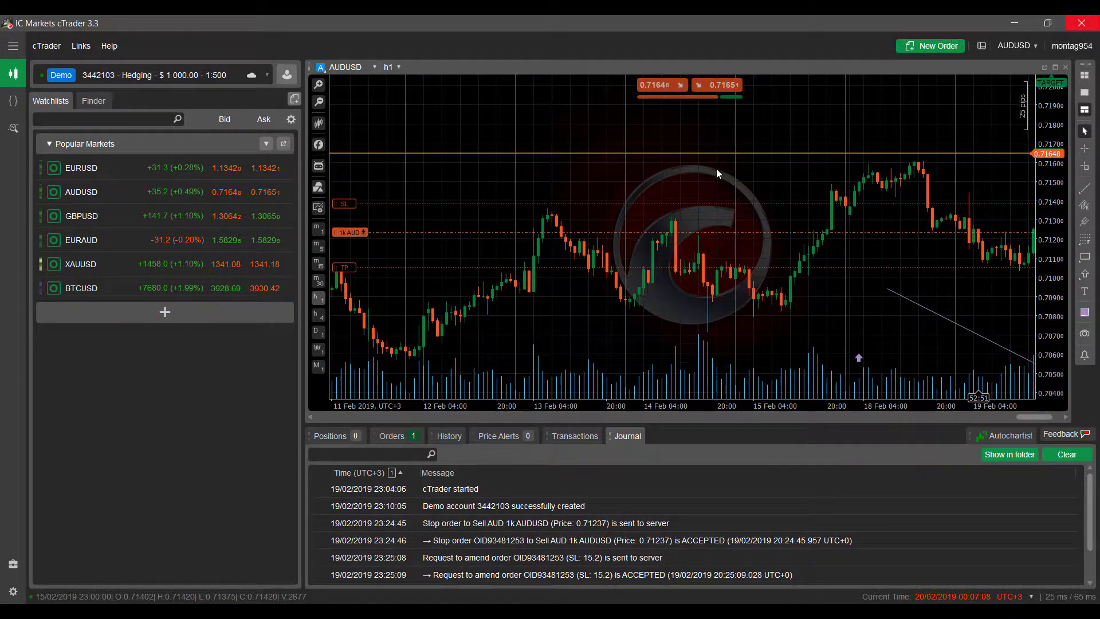
pyautogui.scroll(-2, 716, 168)
pyautogui.scroll(-2, 779, 203)
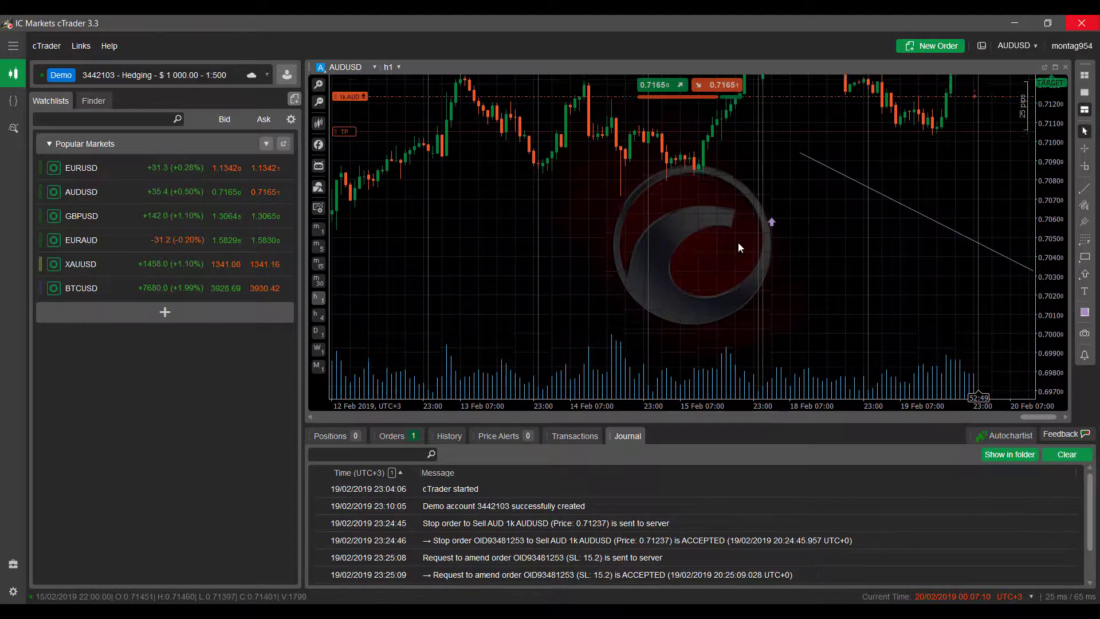
pyautogui.click(845, 228)
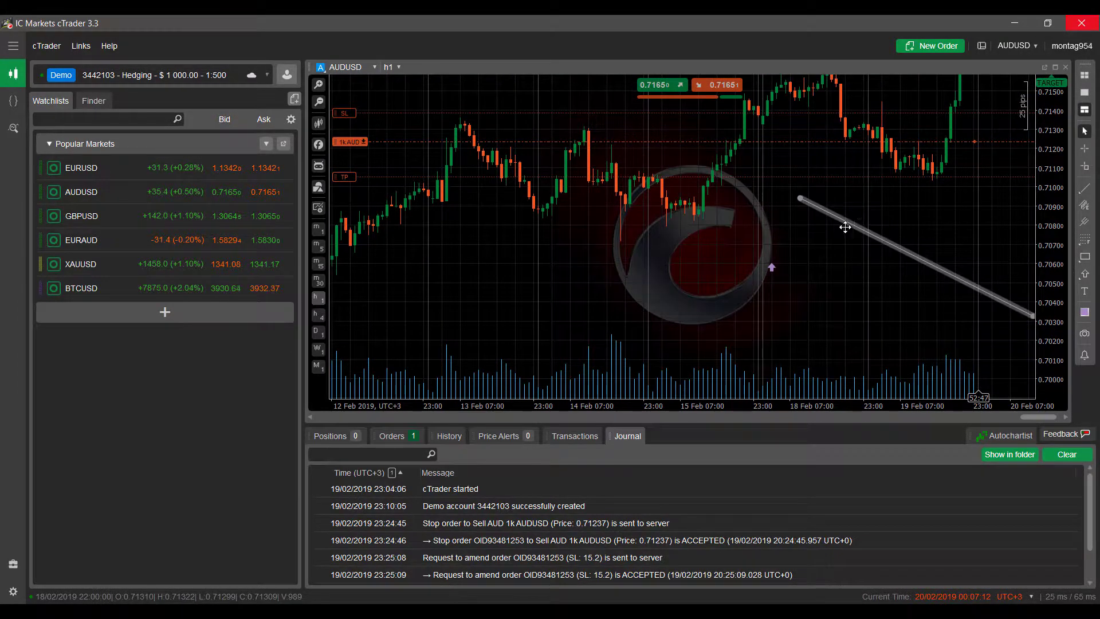
pyautogui.moveTo(845, 227); pyautogui.dragTo(635, 270)
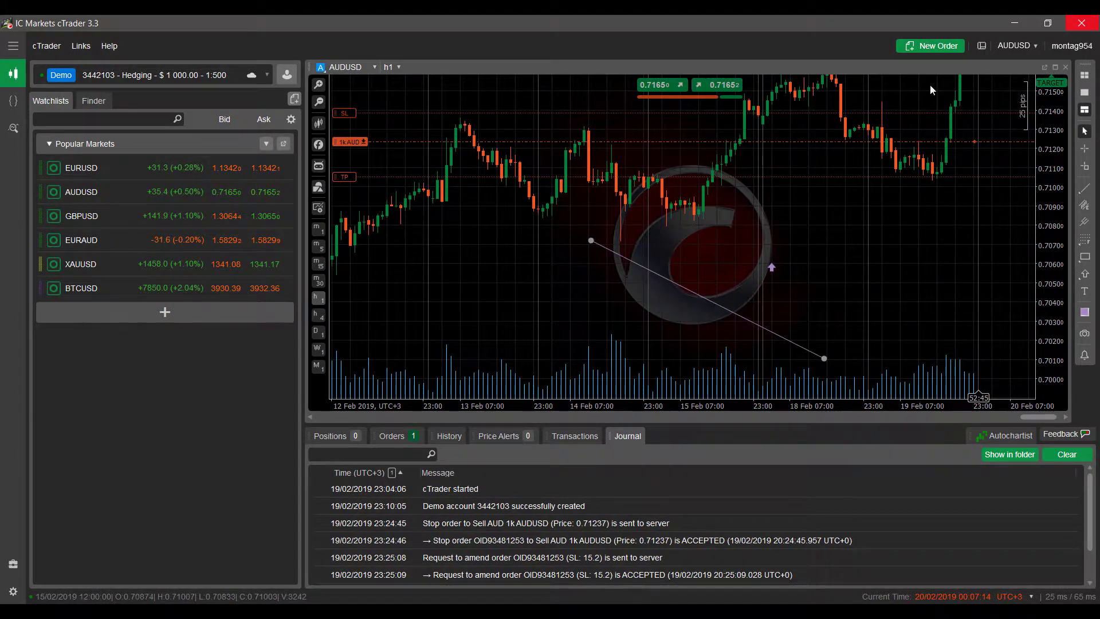
# Step: Resave the AUDUSD workspace over itself with the moved trend line
pyautogui.click(1017, 46)
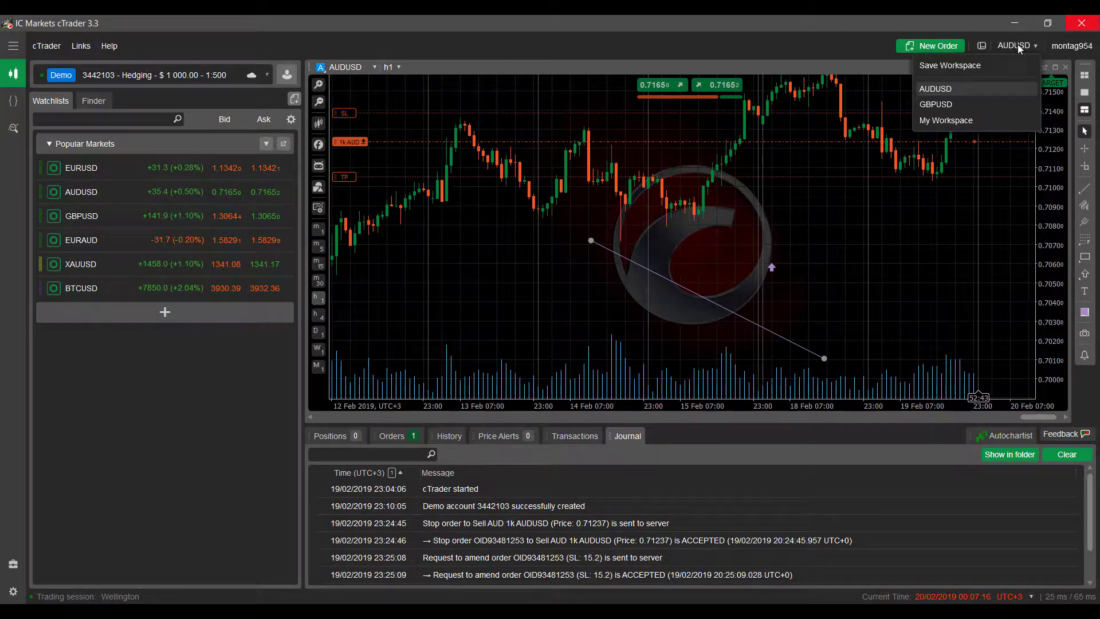
pyautogui.click(977, 67)
pyautogui.moveTo(953, 89)
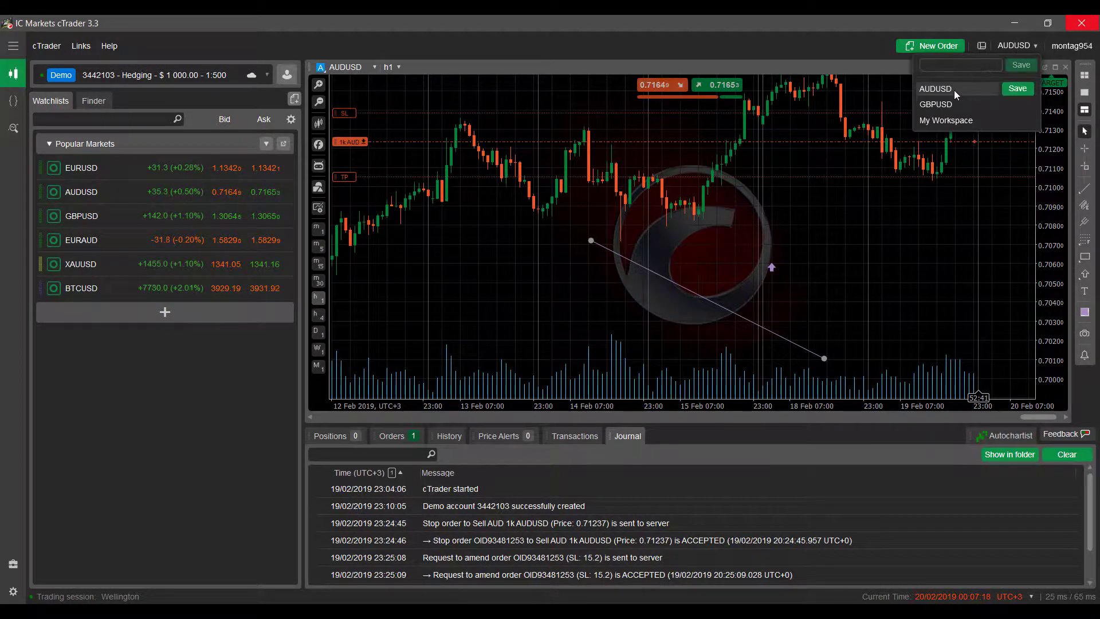
pyautogui.click(1014, 88)
pyautogui.click(1017, 90)
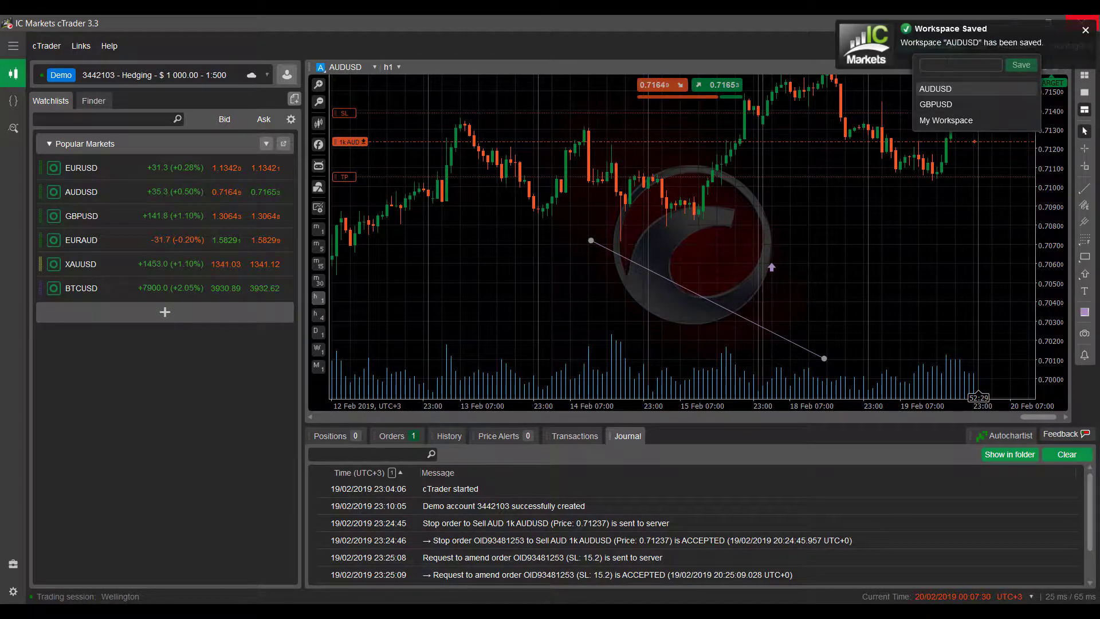
pyautogui.click(799, 51)
pyautogui.click(1086, 44)
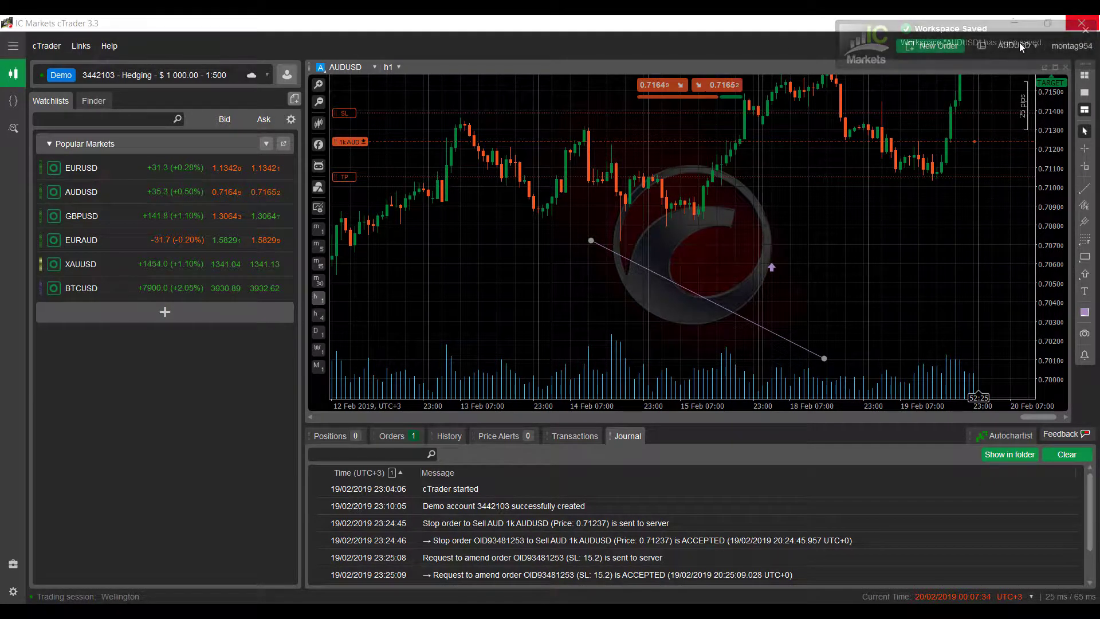
# Step: Save the current layout as another workspace named NEW
pyautogui.click(1034, 47)
pyautogui.click(947, 66)
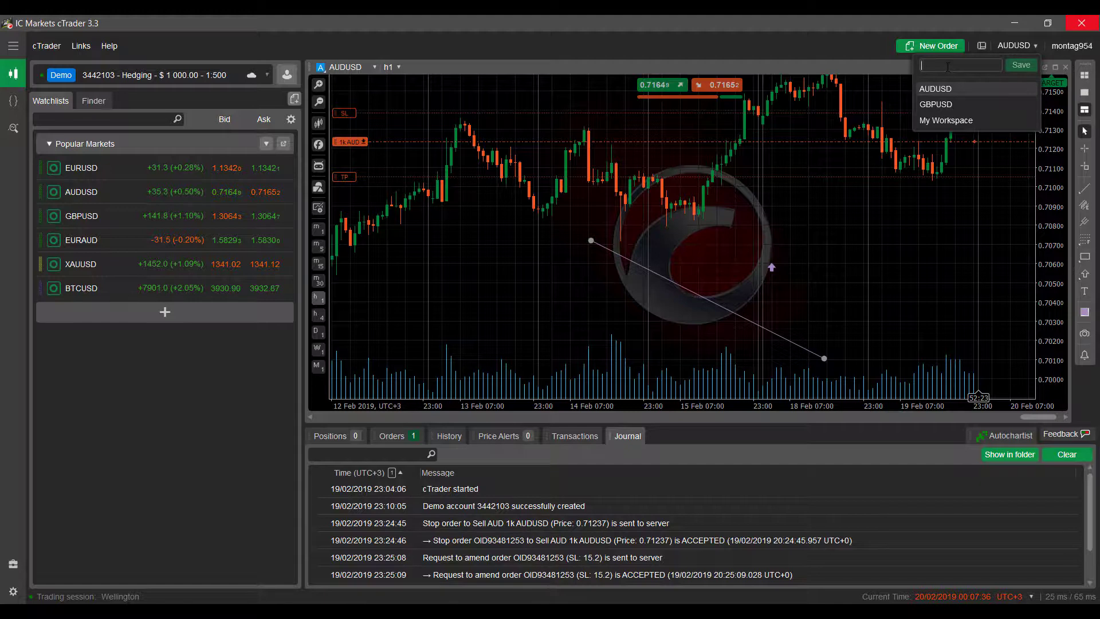
pyautogui.write('NEW')
pyautogui.click(1018, 64)
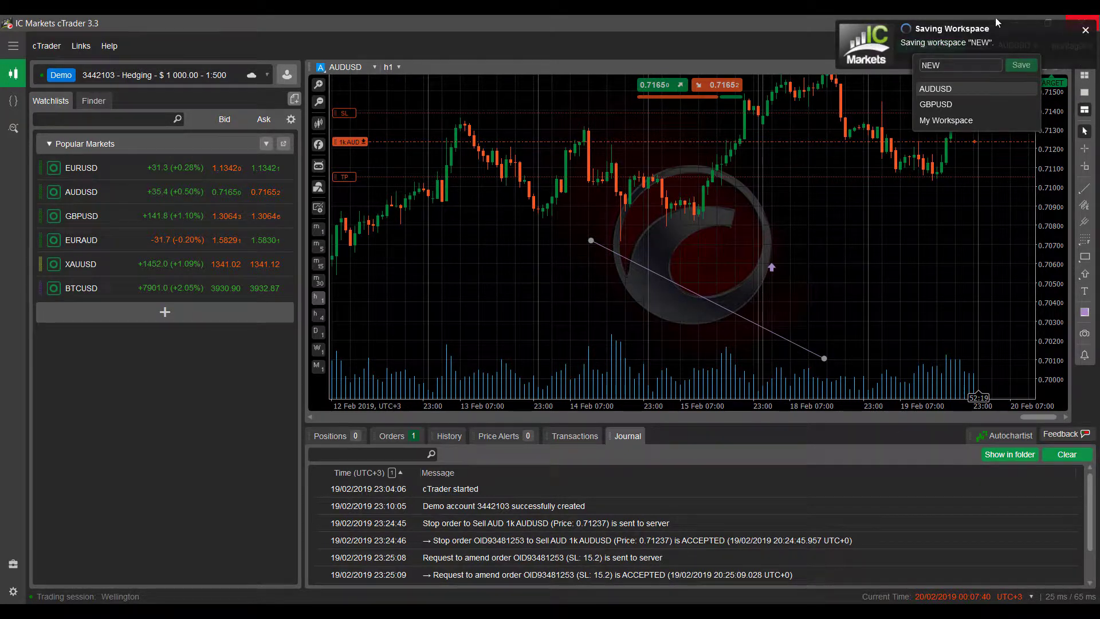